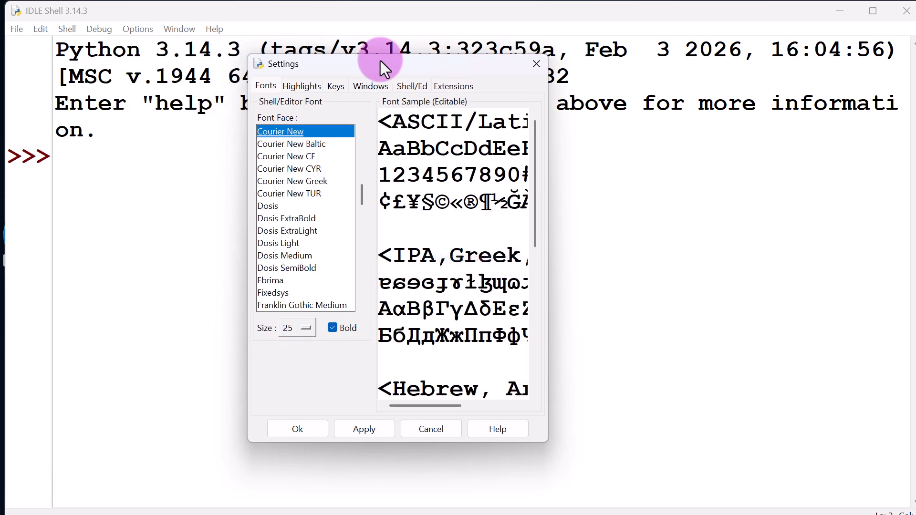
# - Switch the highlighting to the built-in IDLE Dark theme and apply it
pyautogui.click(300, 88)
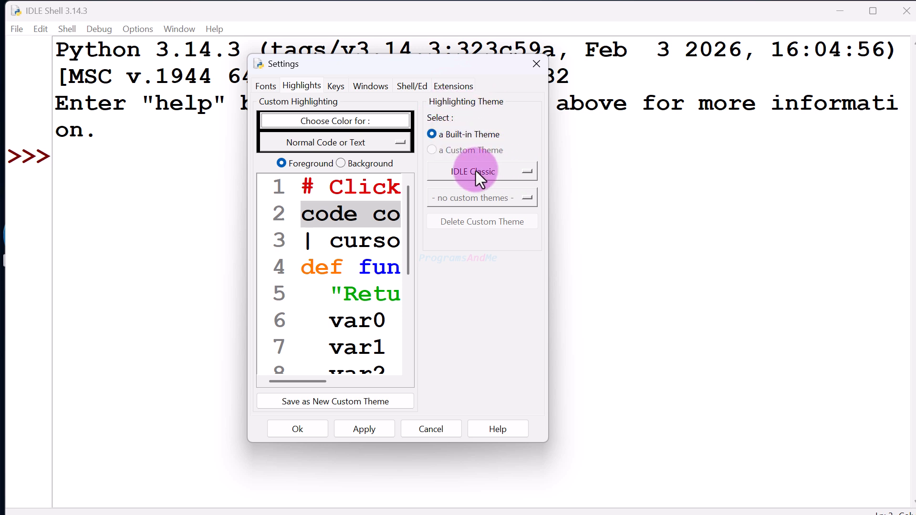
pyautogui.click(528, 172)
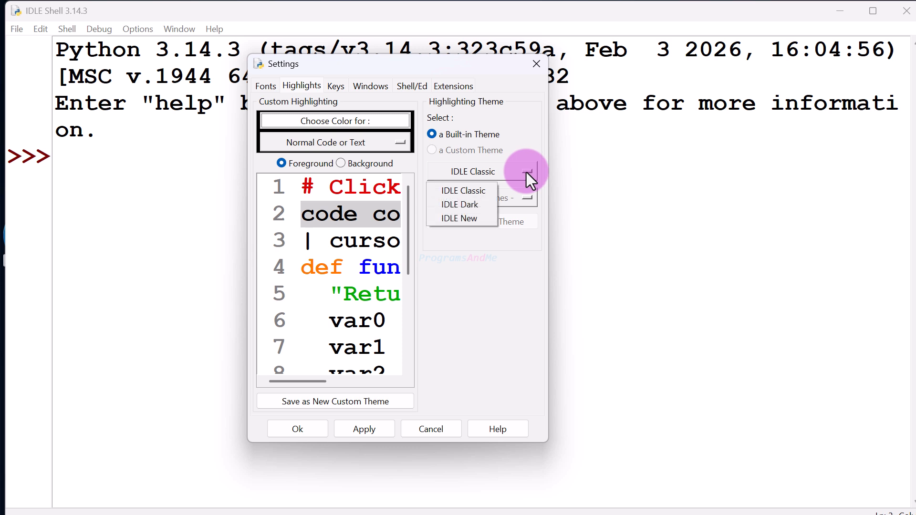
pyautogui.click(484, 205)
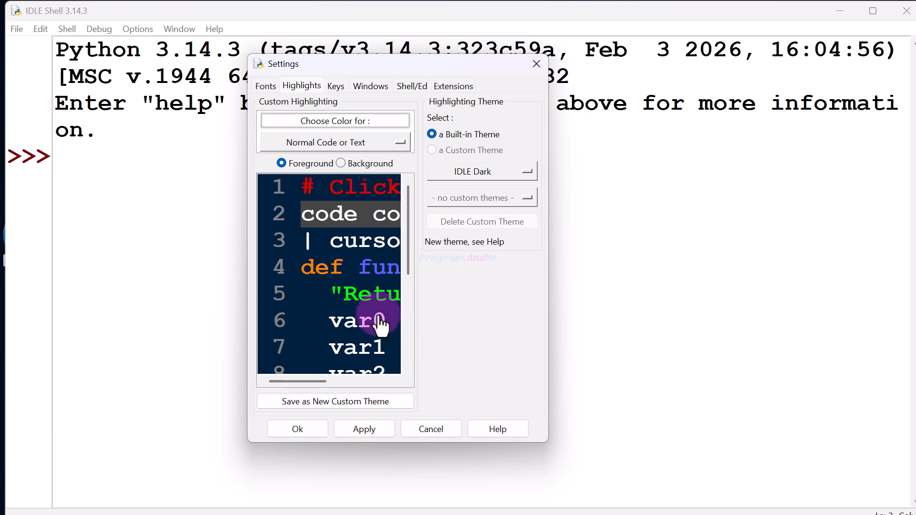
pyautogui.click(368, 429)
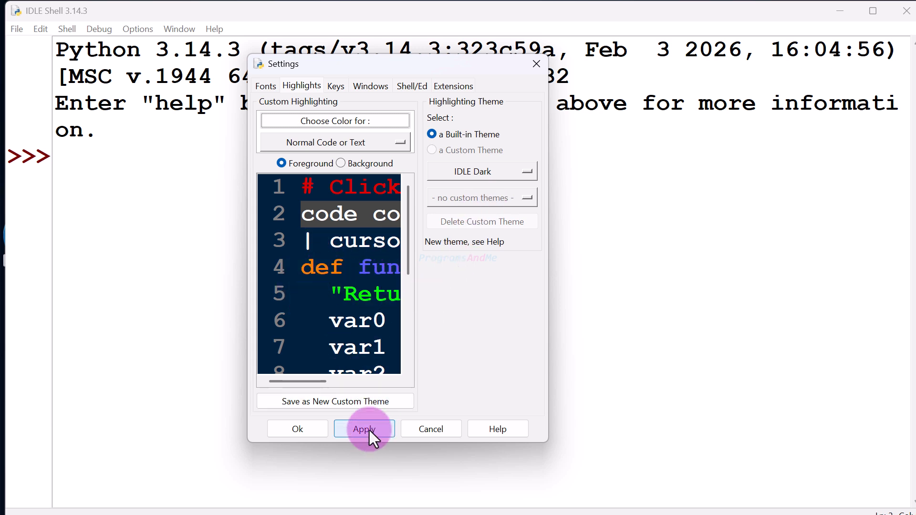
pyautogui.click(305, 429)
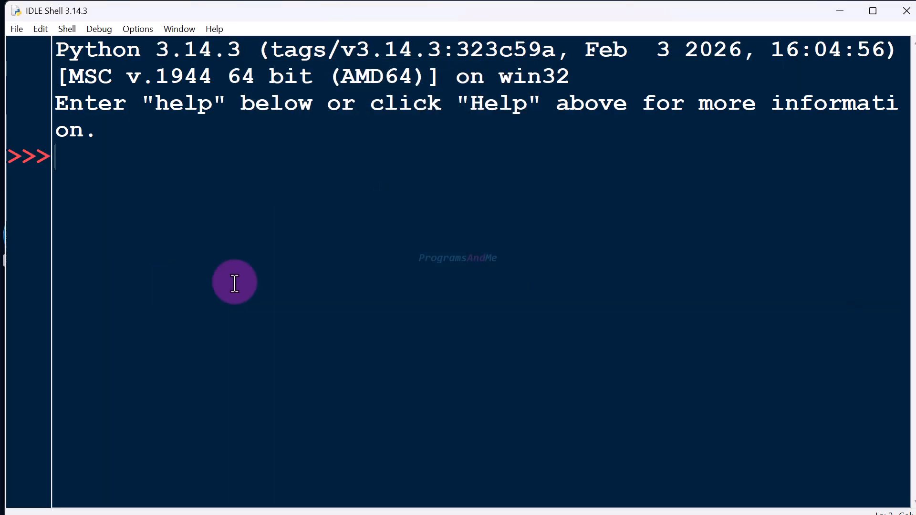
# - Try out the theme in a new file with the line print("Hello Welocme"), and close the file without saving
pyautogui.click(16, 28)
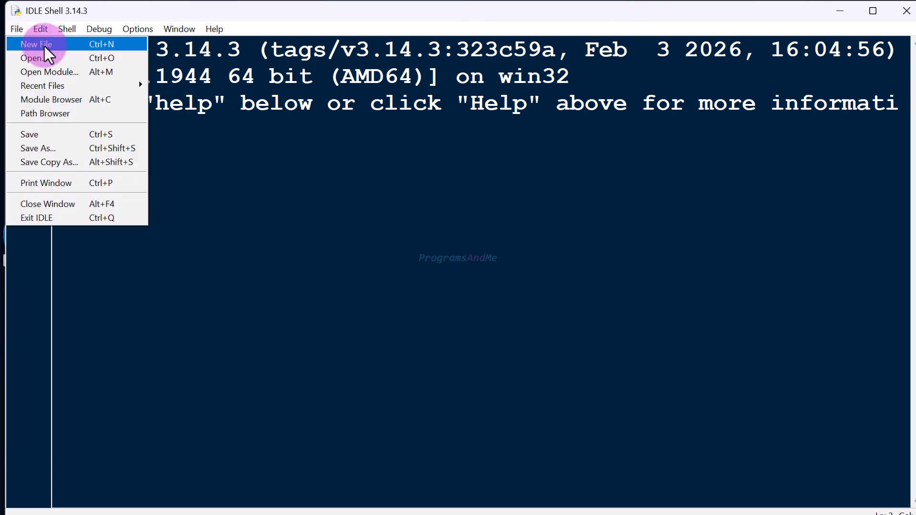
pyautogui.click(44, 44)
pyautogui.write('print()')
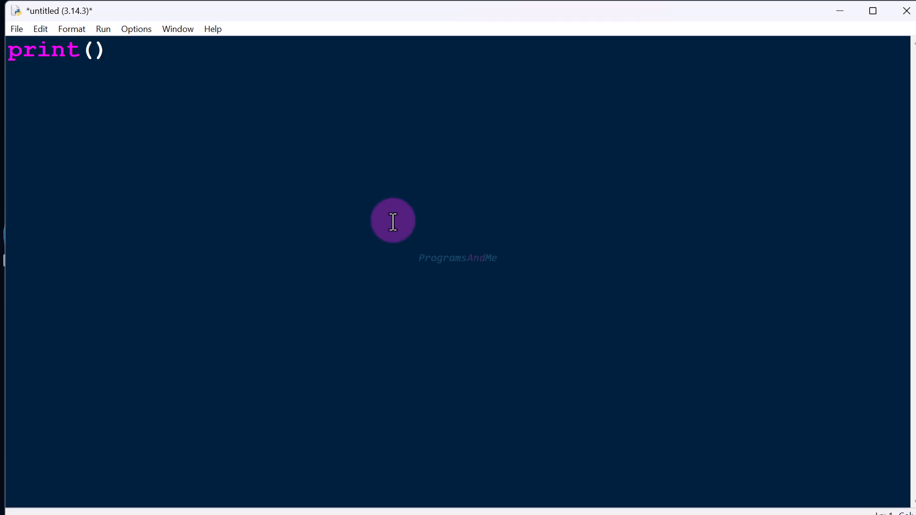
pyautogui.press('Left')
pyautogui.write('""Hello We')
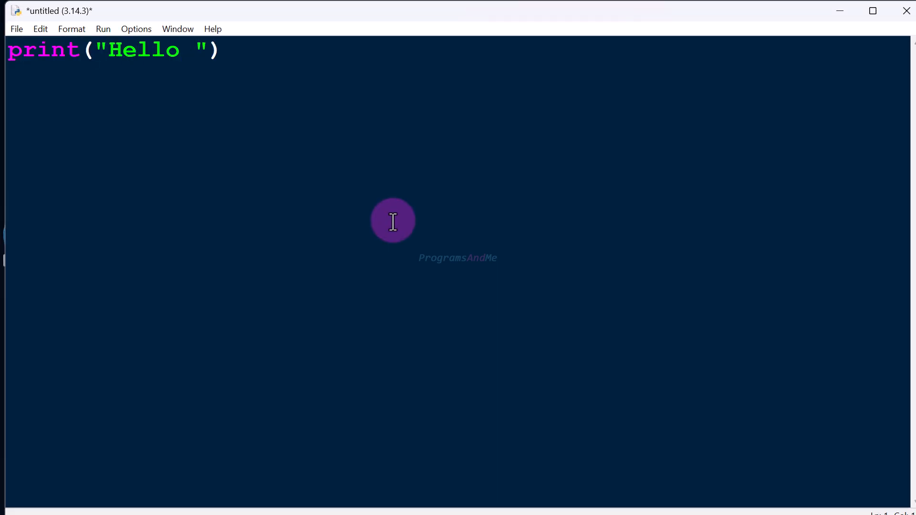
pyautogui.write('locme')
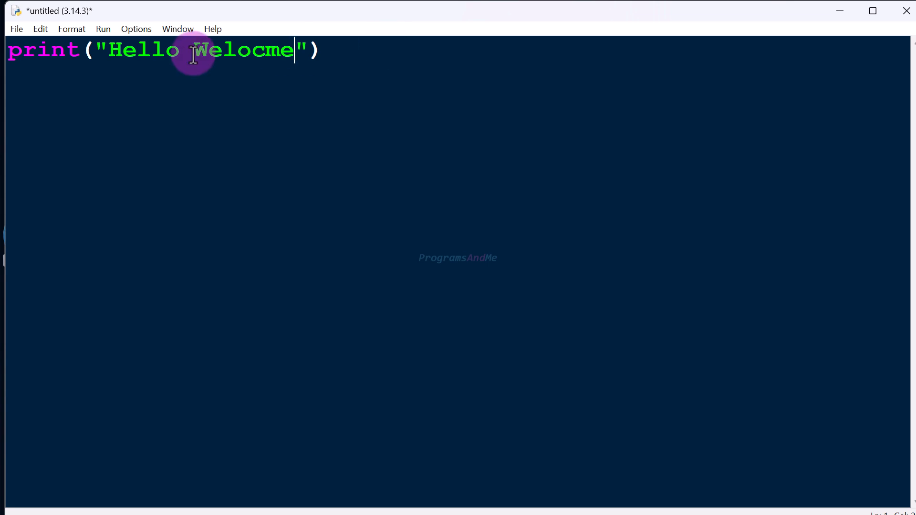
pyautogui.click(906, 10)
pyautogui.click(499, 310)
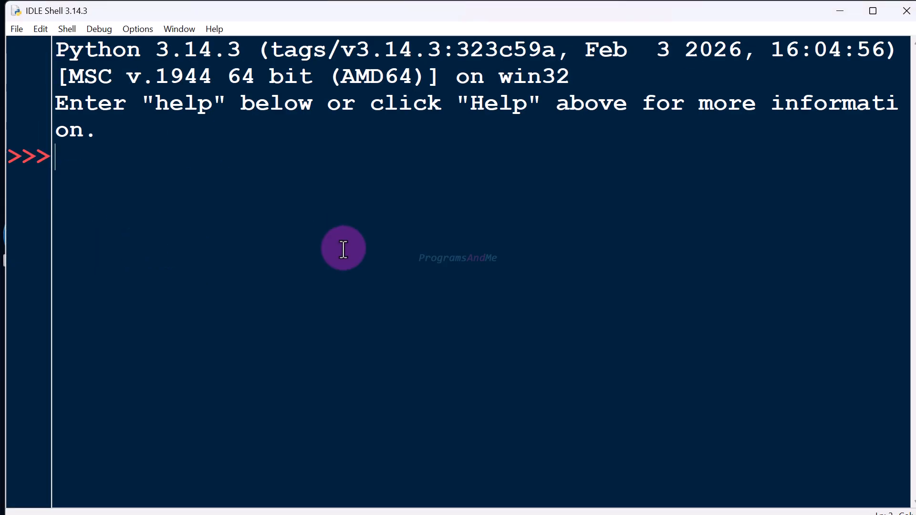
# - Run print("hello") in the shell
pyautogui.write('print("hello")')
pyautogui.press('Return')
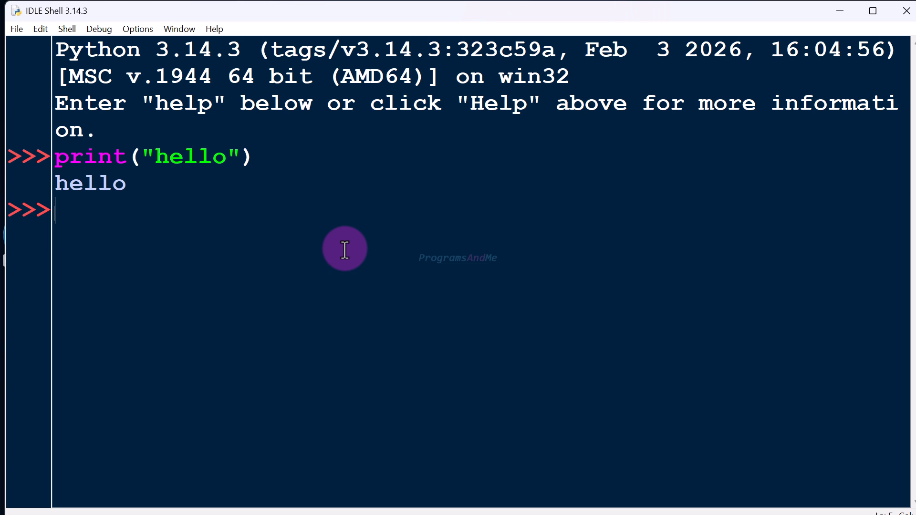
# - Open the highlighting settings and look at the colour choices for Normal Code or Text without picking one
pyautogui.click(140, 29)
pyautogui.click(145, 44)
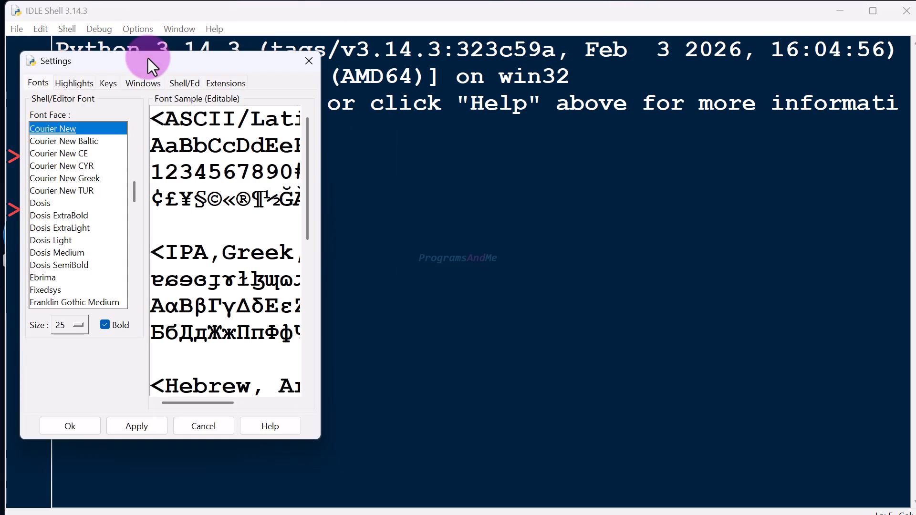
pyautogui.moveTo(148, 58); pyautogui.dragTo(302, 70)
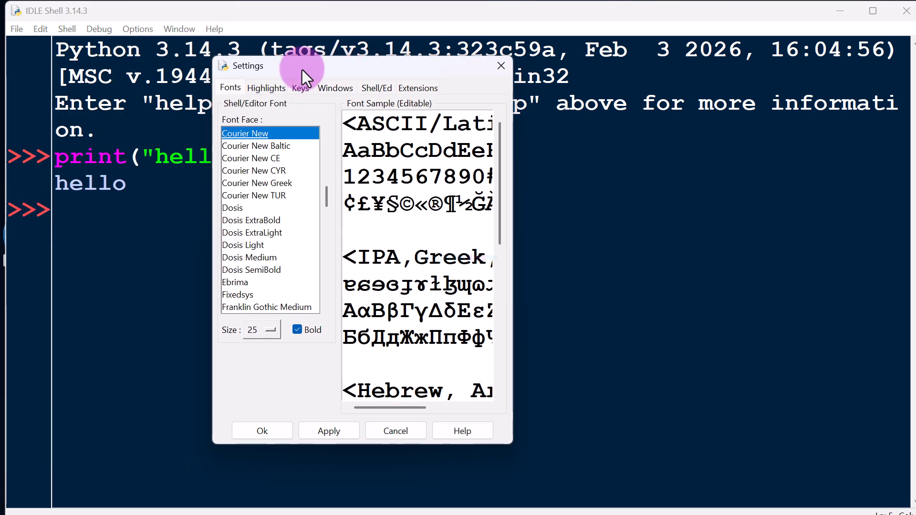
pyautogui.click(264, 89)
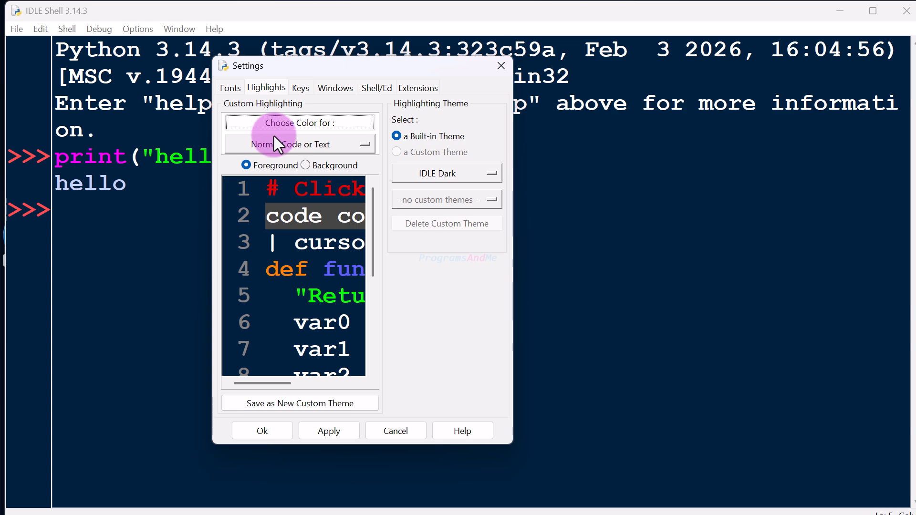
pyautogui.click(331, 125)
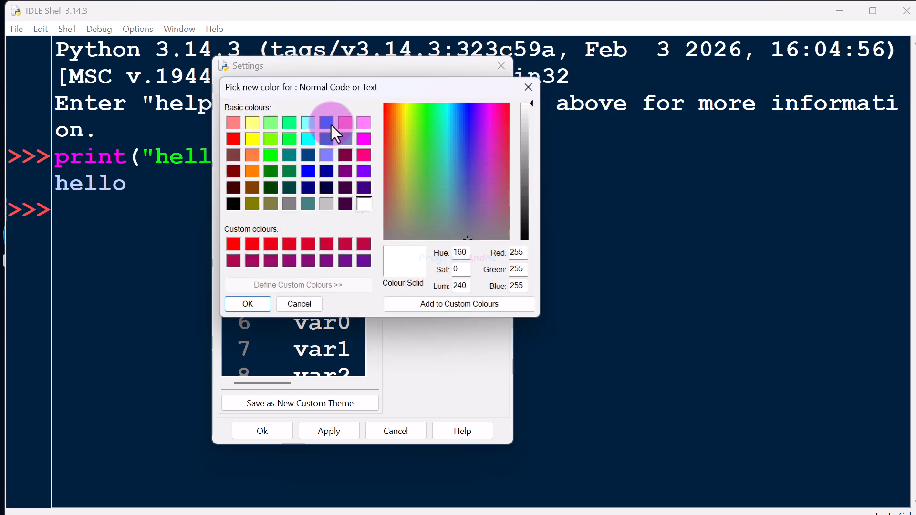
pyautogui.click(530, 88)
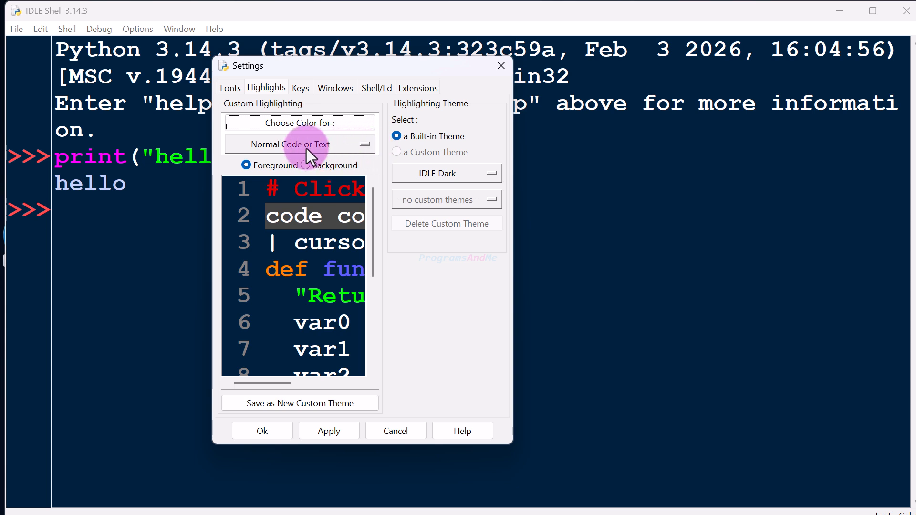
# - Set the Python Keywords foreground to green (RGB 0, 255, 128) and save it as a new custom theme named My Creation
pyautogui.click(364, 145)
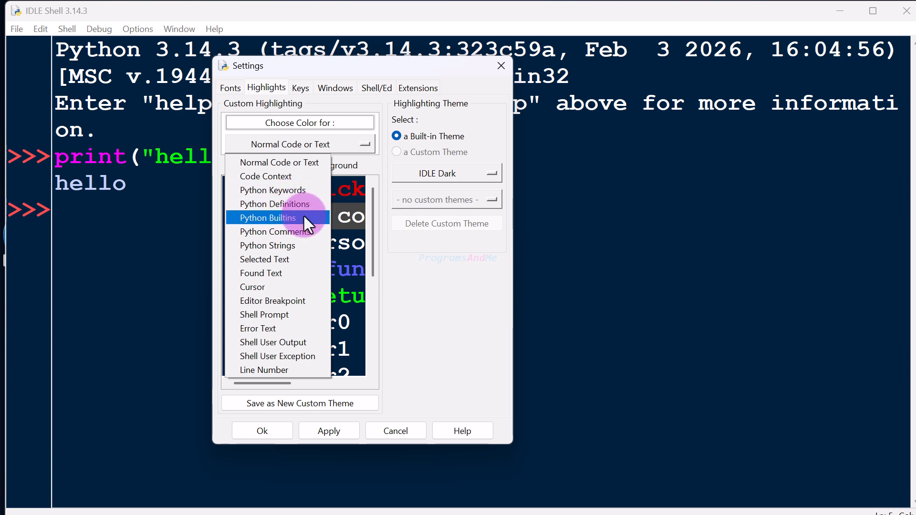
pyautogui.click(299, 191)
pyautogui.click(234, 127)
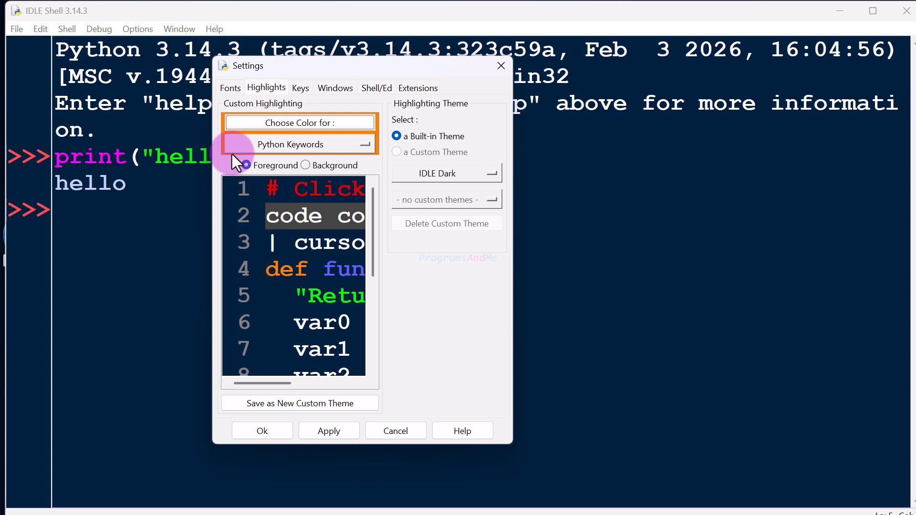
pyautogui.click(326, 125)
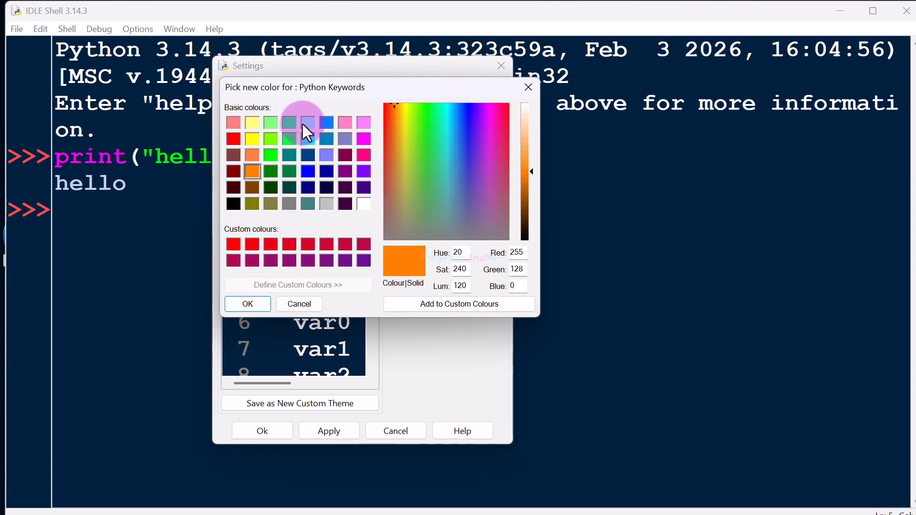
pyautogui.click(289, 123)
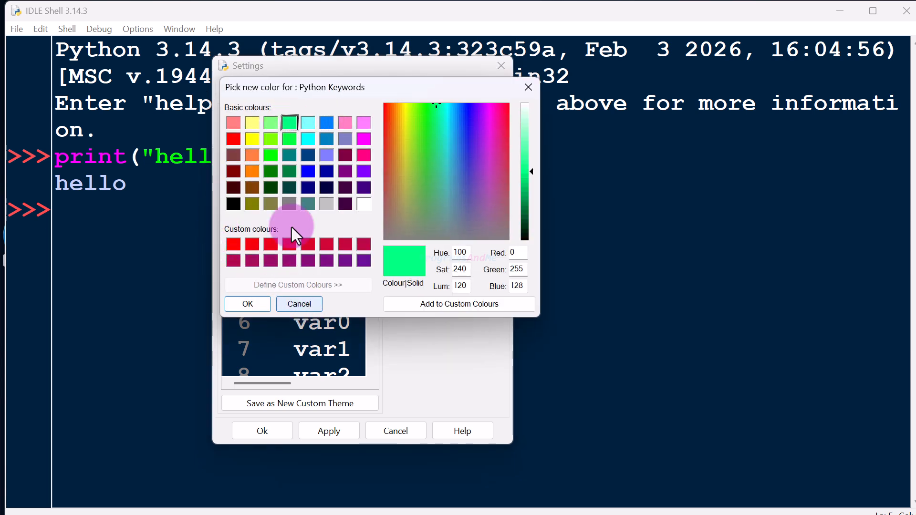
pyautogui.click(247, 304)
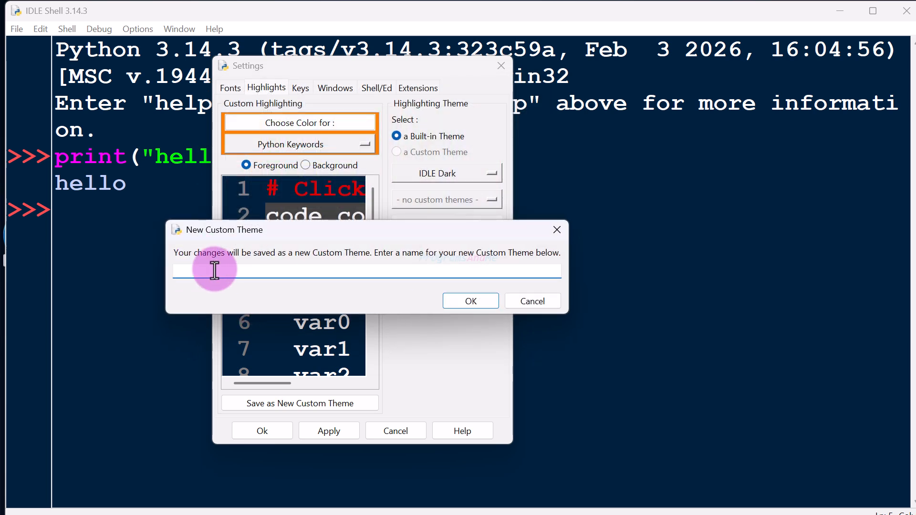
pyautogui.write('My Creation')
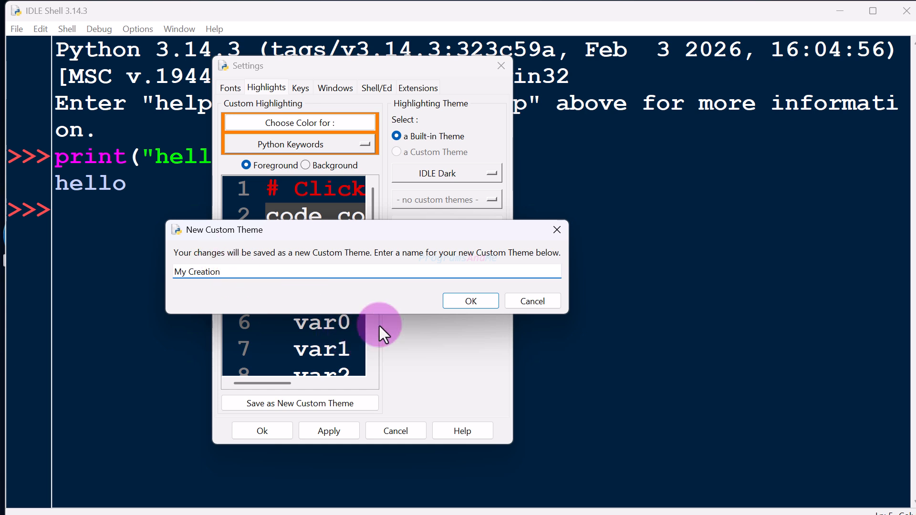
pyautogui.click(467, 302)
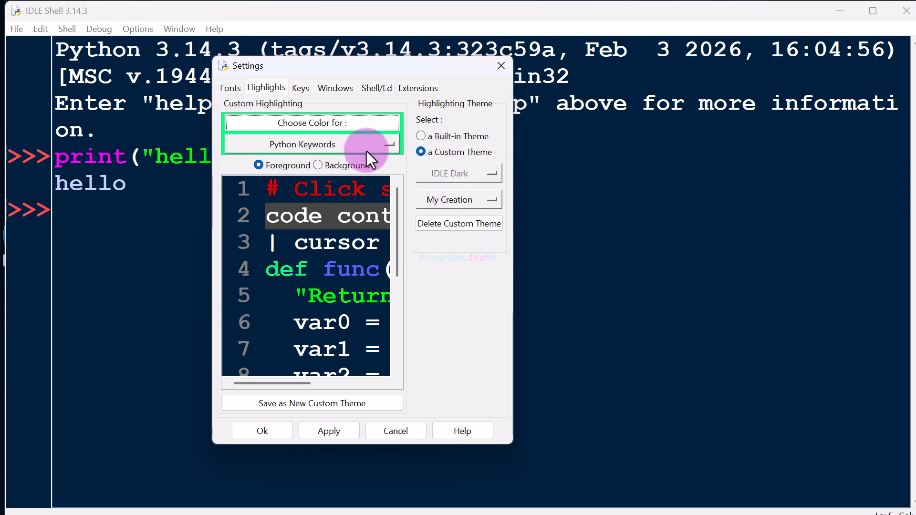
# - Set the Normal Code or Text foreground to light yellow (RGB 255, 255, 128) and accept the settings
pyautogui.click(334, 144)
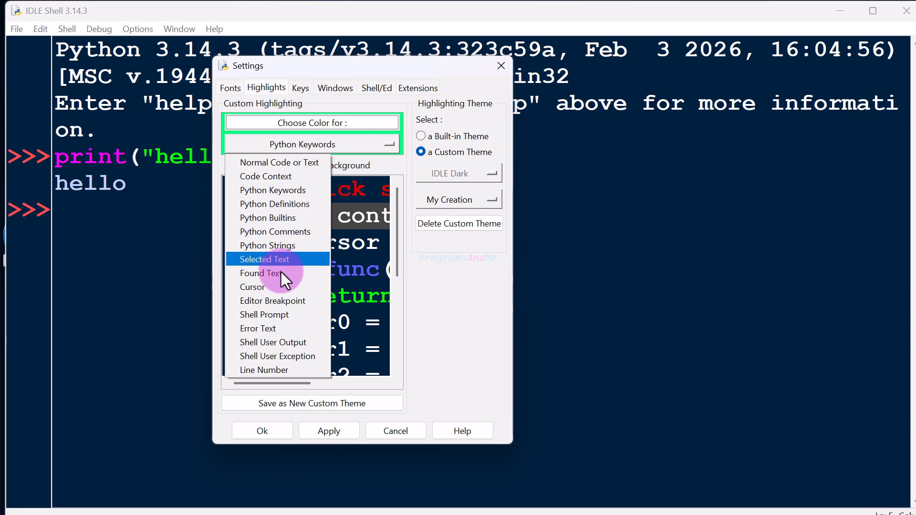
pyautogui.click(299, 164)
pyautogui.click(309, 123)
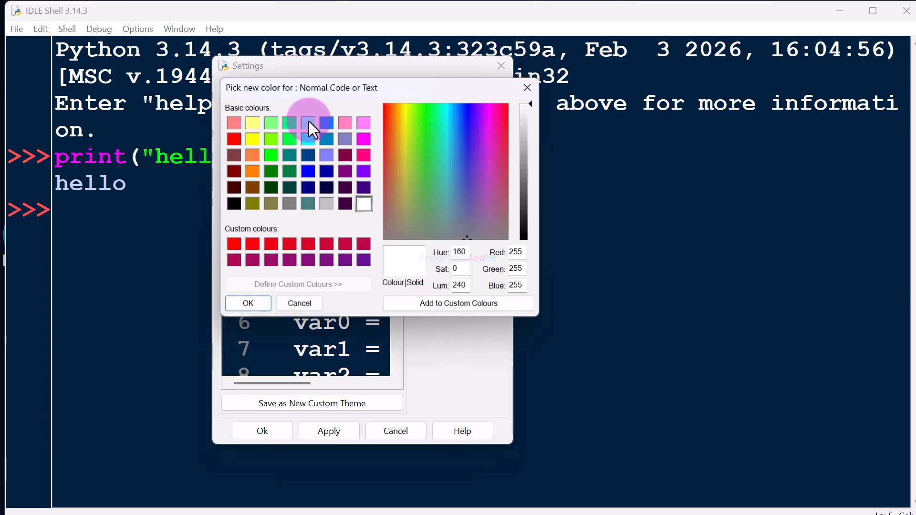
pyautogui.click(248, 126)
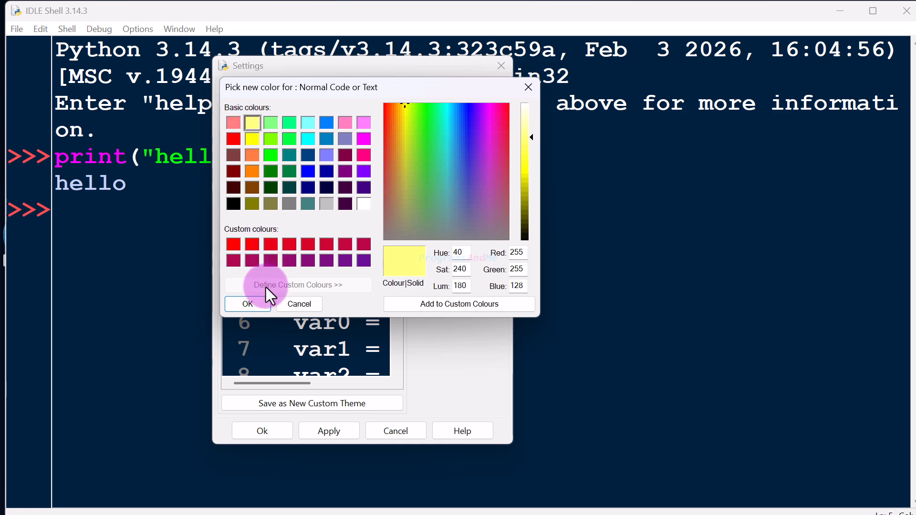
pyautogui.click(248, 304)
pyautogui.click(257, 433)
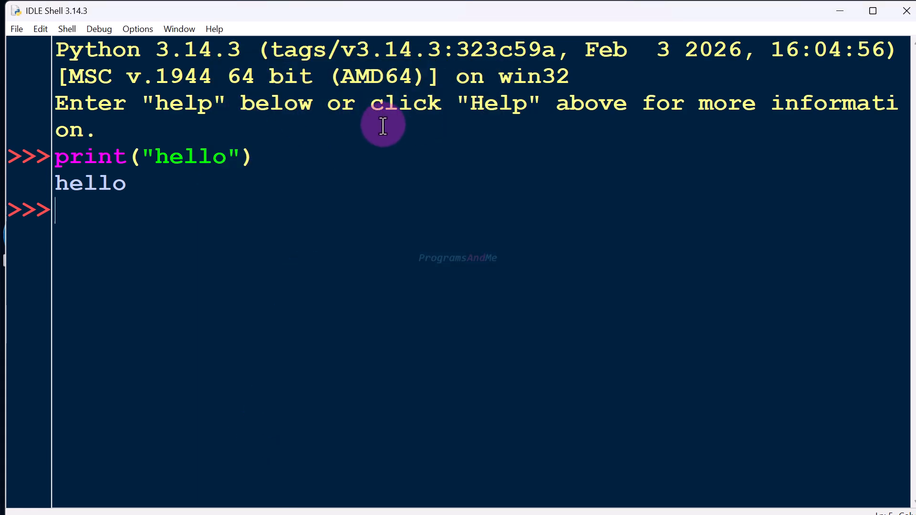
# - Set the Normal Code or Text background to blue (RGB 0, 64, 128), apply it and close the settings
pyautogui.click(137, 29)
pyautogui.click(152, 42)
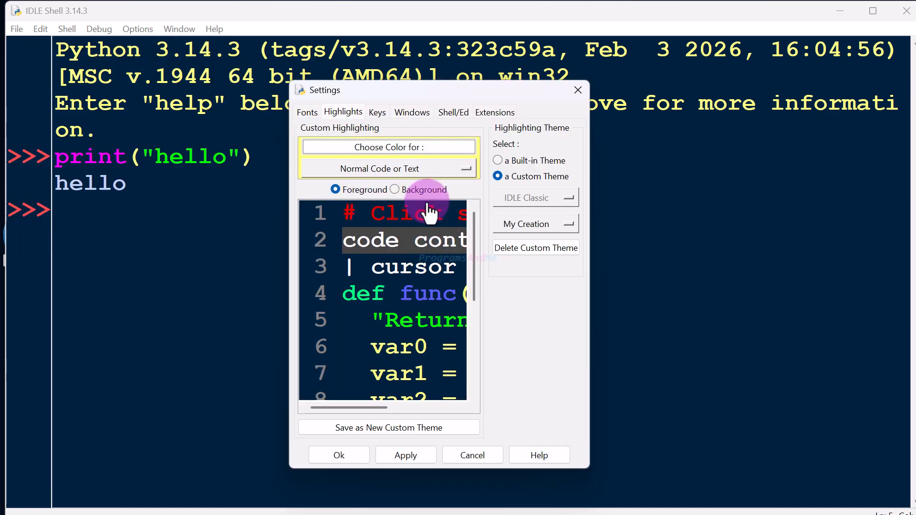
pyautogui.click(414, 190)
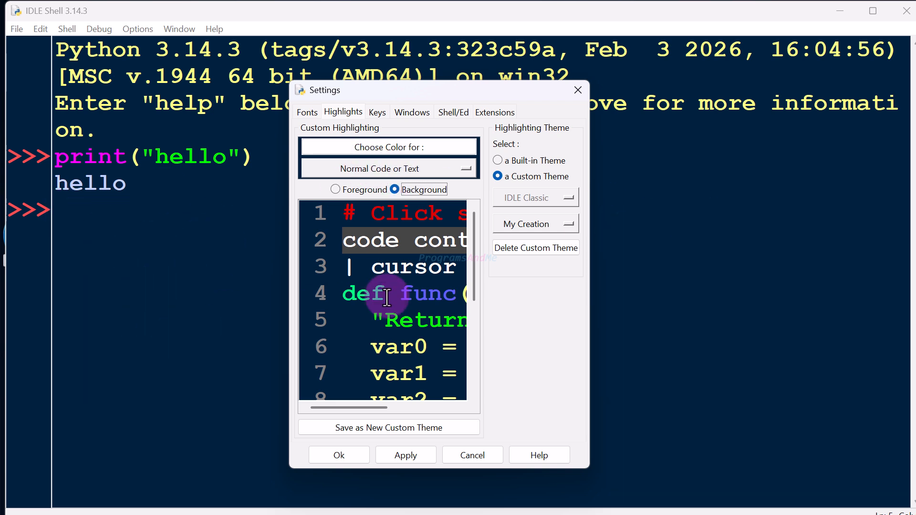
pyautogui.click(420, 145)
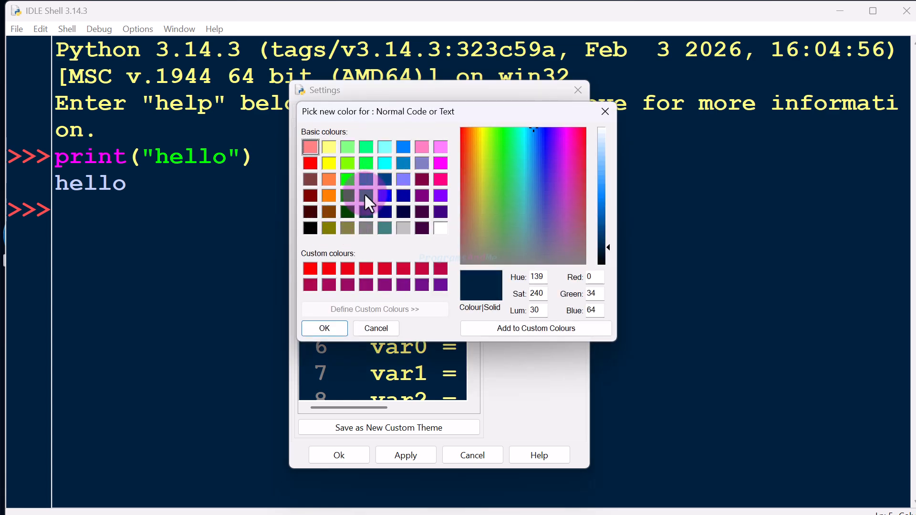
pyautogui.click(384, 179)
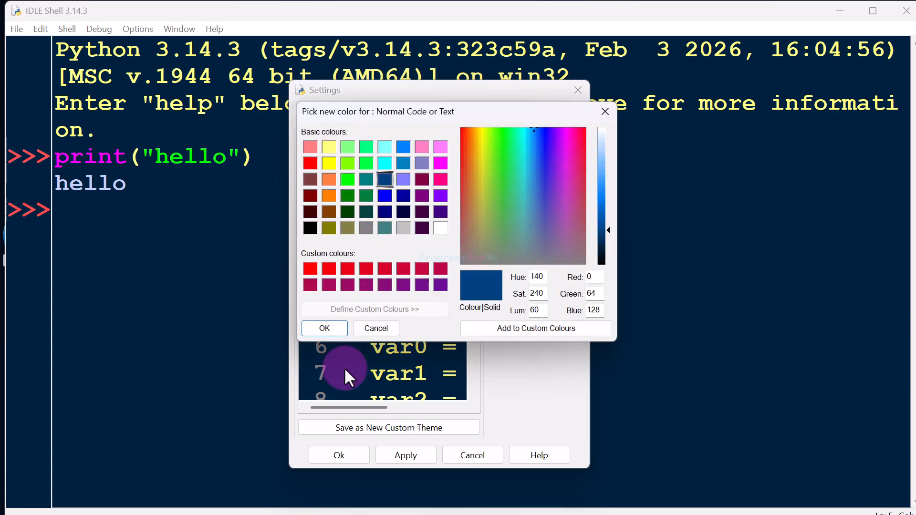
pyautogui.click(330, 328)
pyautogui.click(414, 456)
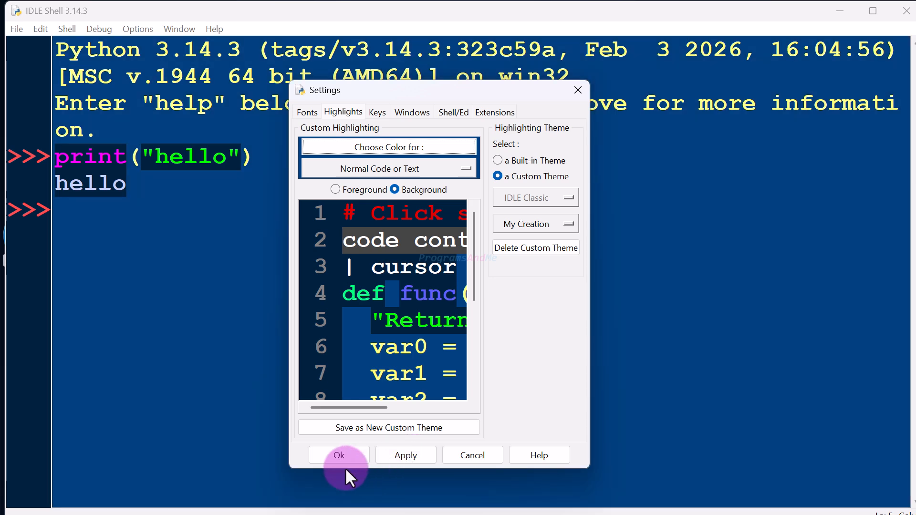
pyautogui.click(335, 457)
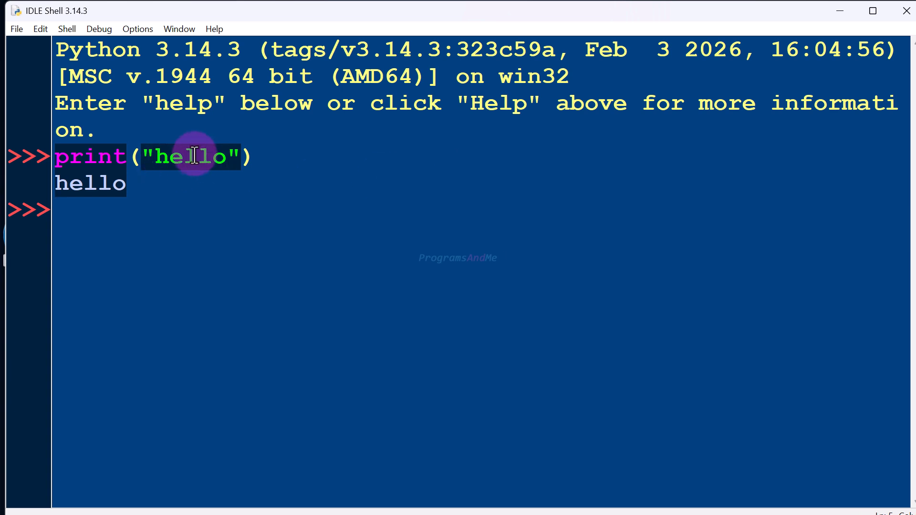
# - Set the Python Strings background to blue (RGB 0, 64, 128) in the My Creation theme, apply it and close the settings
pyautogui.click(140, 34)
pyautogui.click(150, 41)
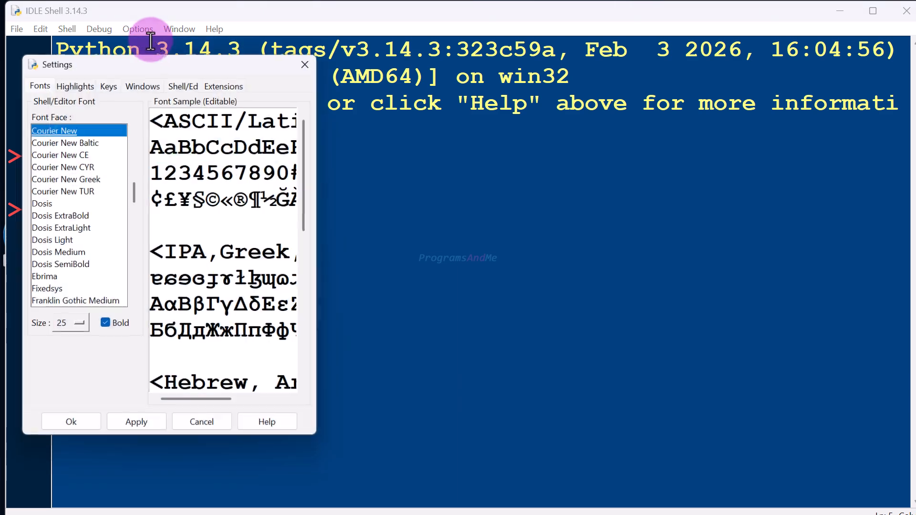
pyautogui.moveTo(164, 67); pyautogui.dragTo(466, 98)
pyautogui.click(360, 114)
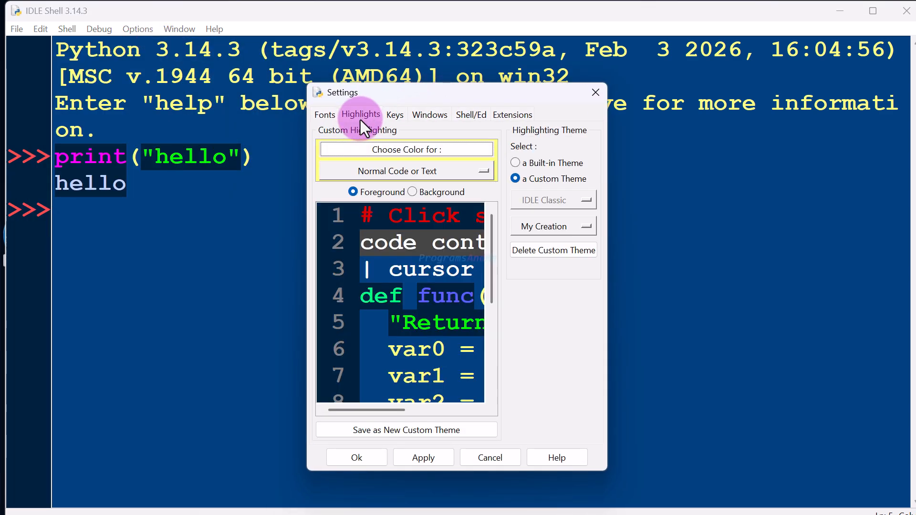
pyautogui.click(388, 172)
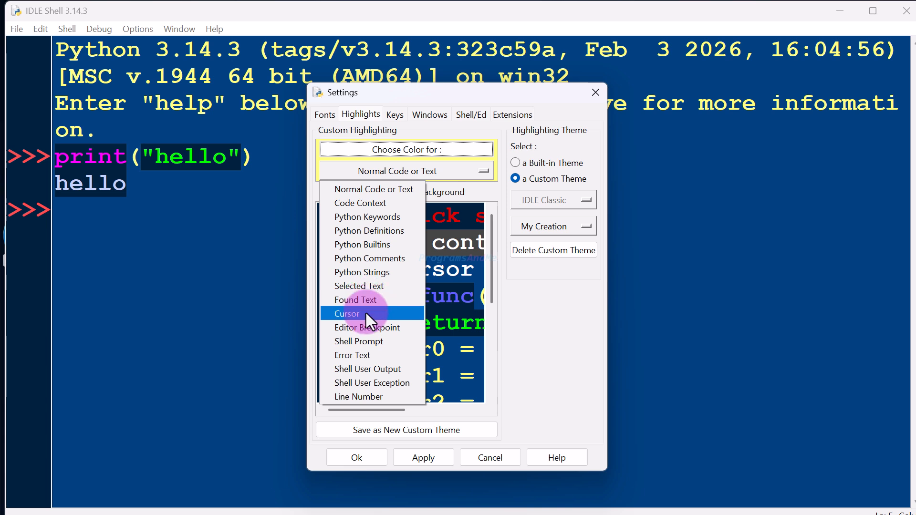
pyautogui.click(391, 274)
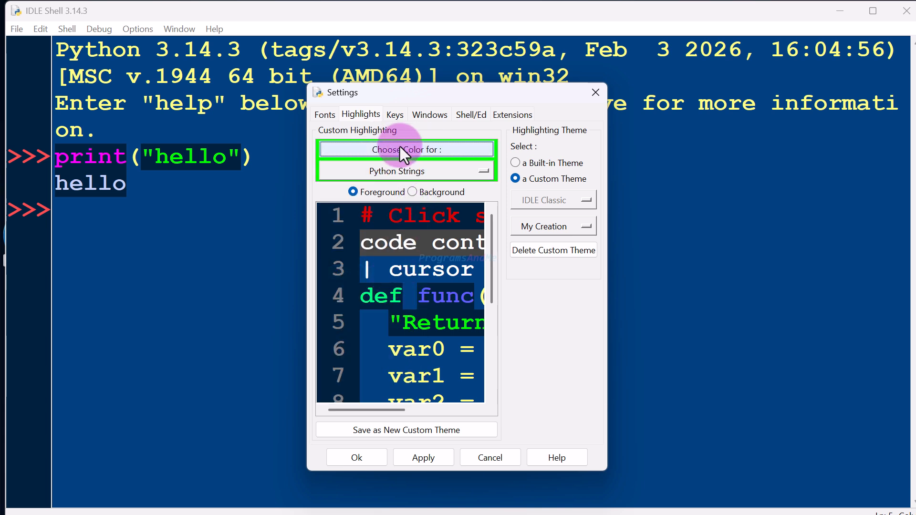
pyautogui.click(433, 194)
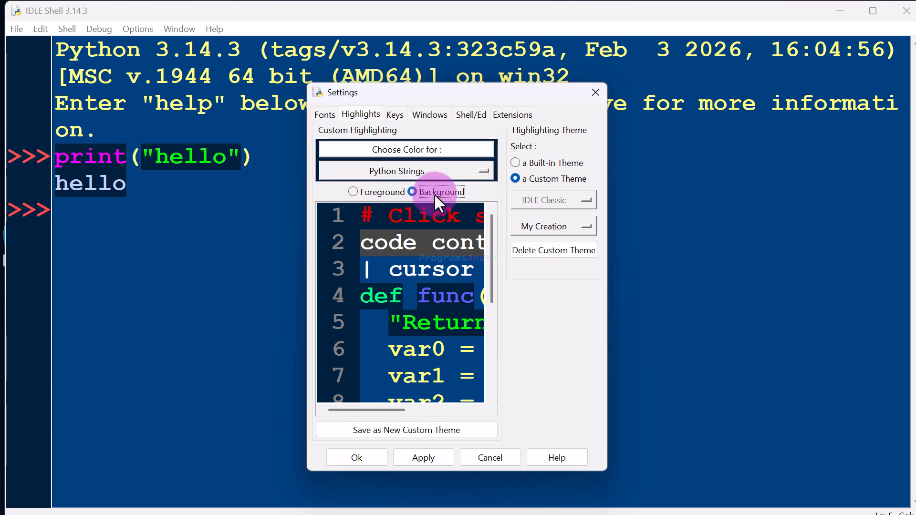
pyautogui.click(452, 149)
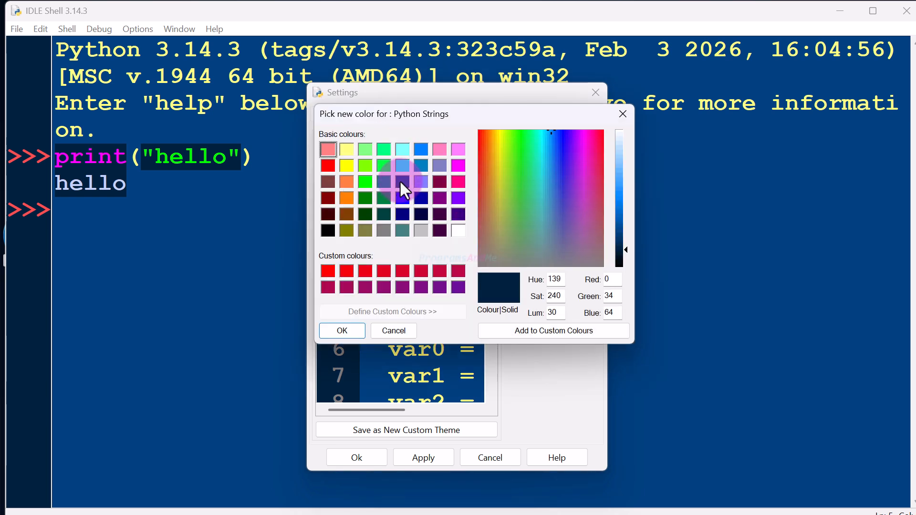
pyautogui.click(401, 181)
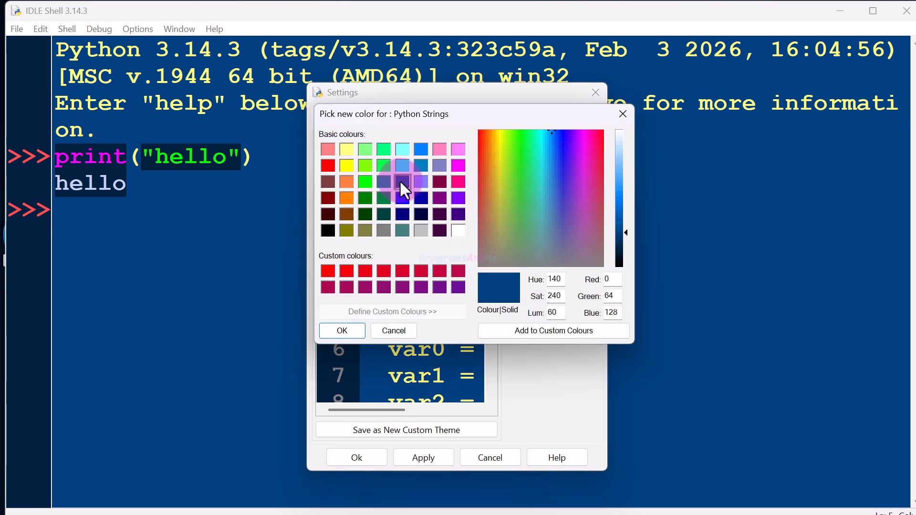
pyautogui.click(354, 329)
pyautogui.click(422, 458)
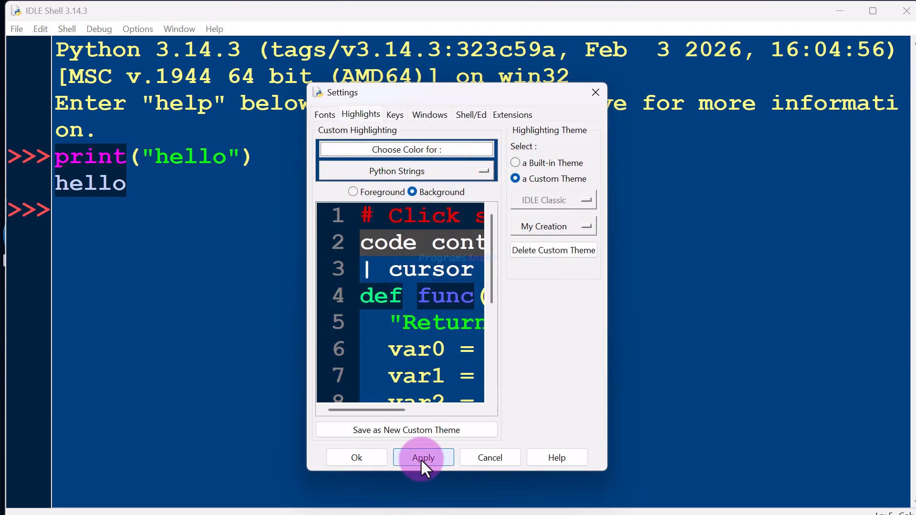
pyautogui.click(356, 457)
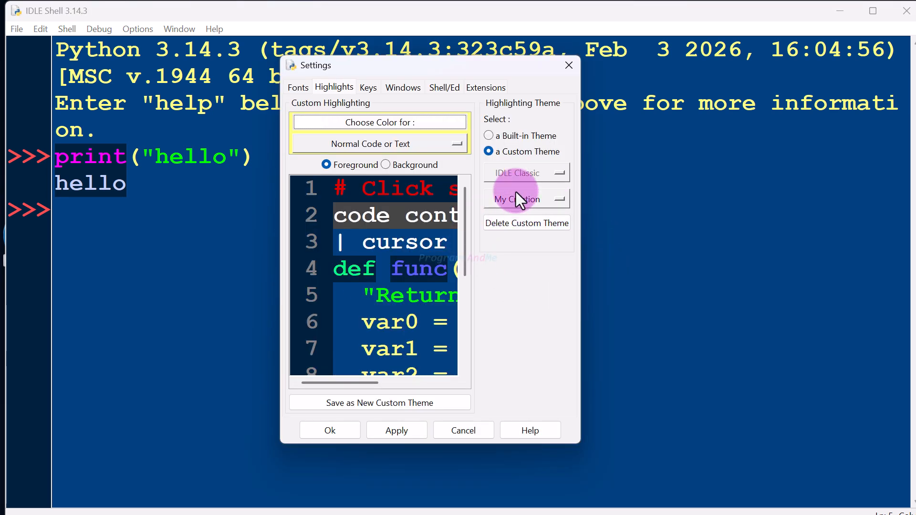
# - Delete the custom theme My Creation in the highlighting settings and accept the settings
pyautogui.click(528, 223)
pyautogui.click(502, 318)
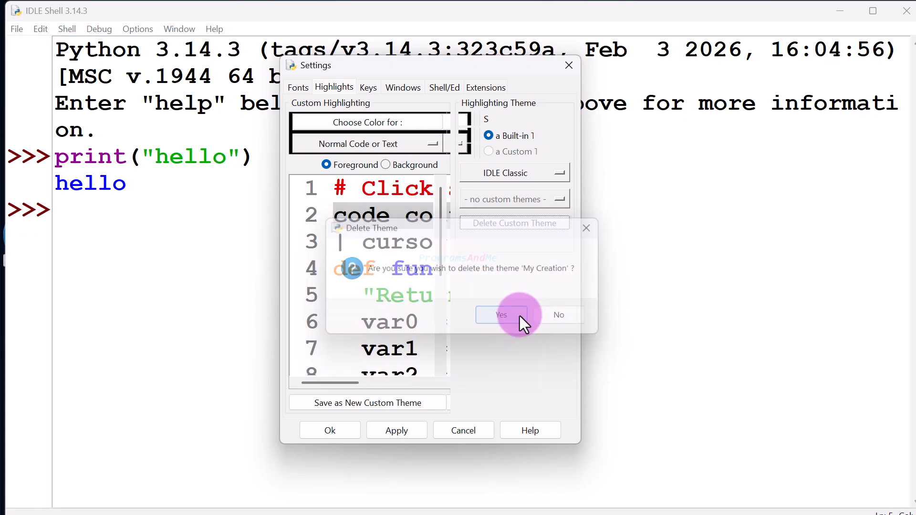
pyautogui.click(317, 428)
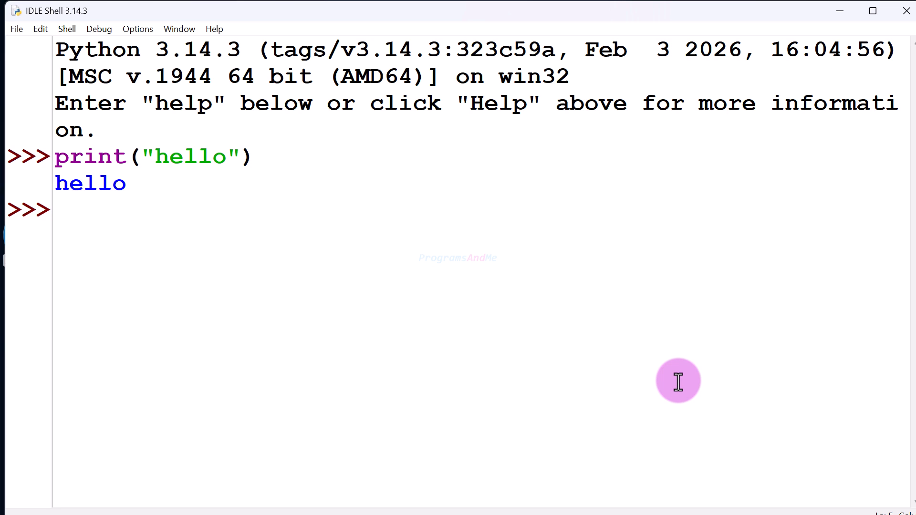